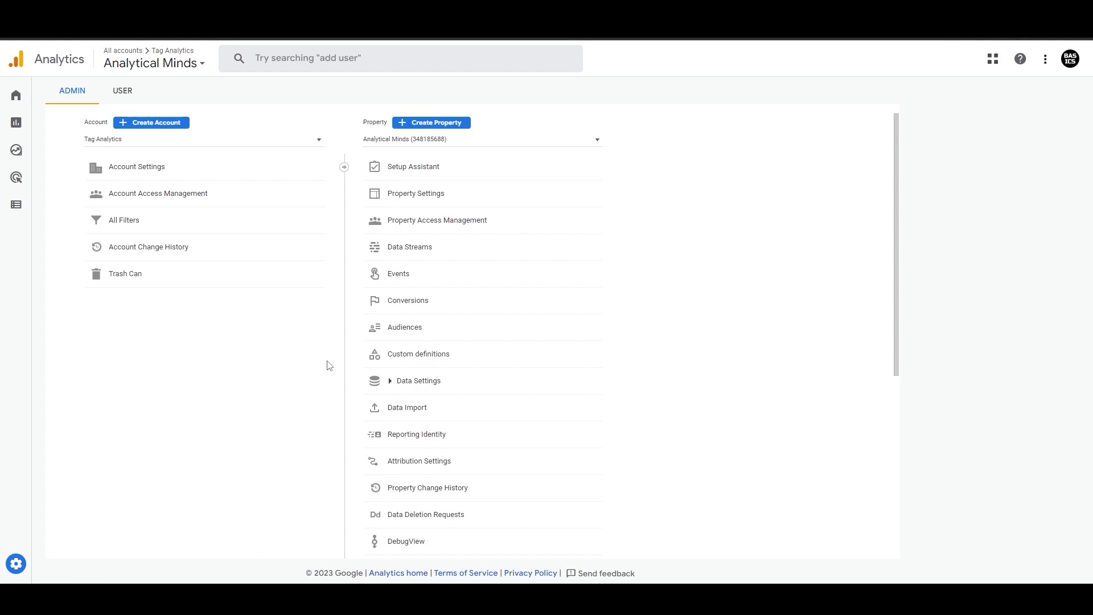
Bring up the Home entry in the left navigation rail from the Admin page.
mouse_move(31, 98)
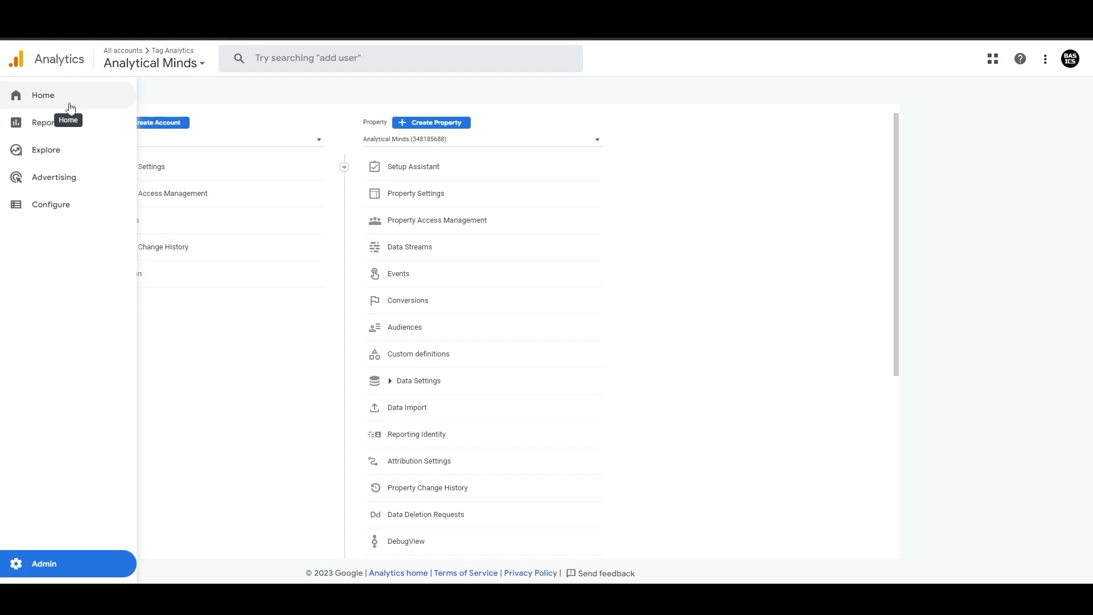
Return to the Analytical Minds Home page and scroll through its empty dashboard and back up.
click(71, 109)
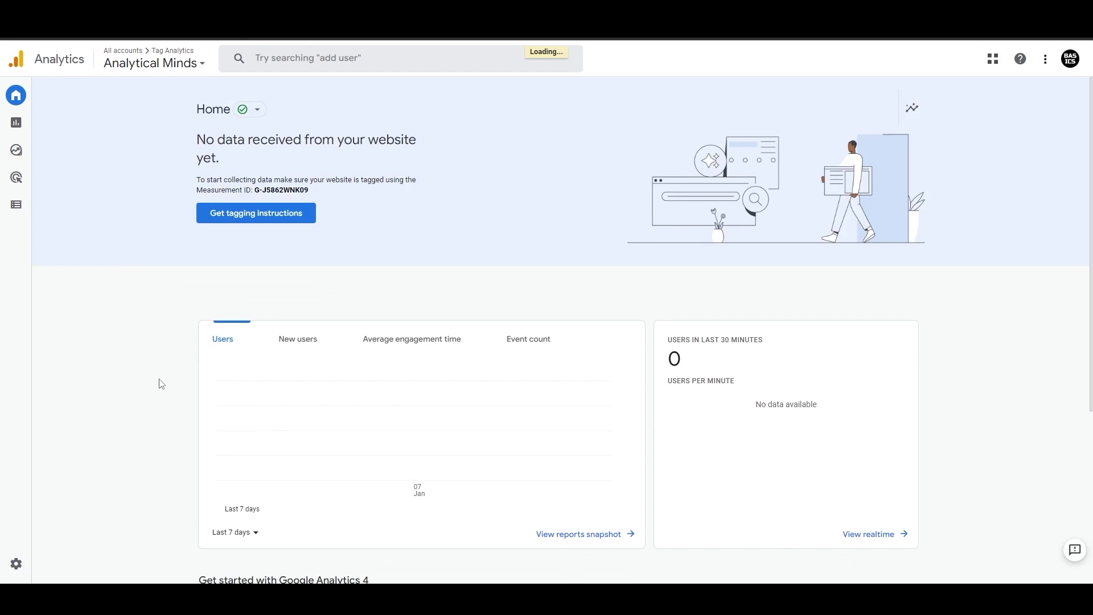
scroll(164, 390, down, 1)
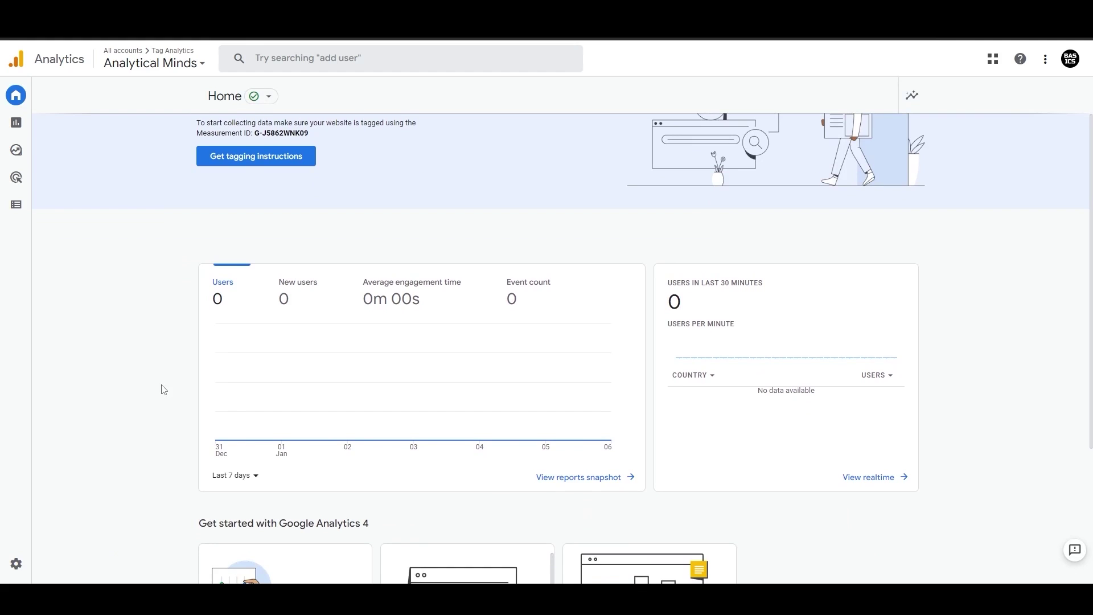
scroll(163, 389, down, 1)
scroll(163, 389, down, 1)
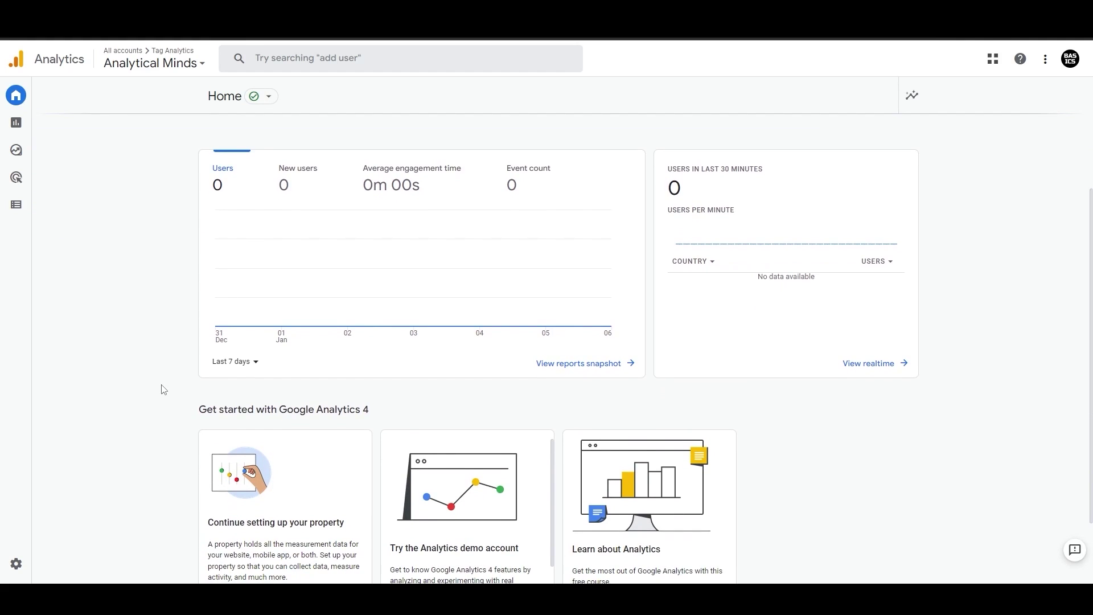
scroll(164, 389, down, 1)
scroll(164, 390, down, 1)
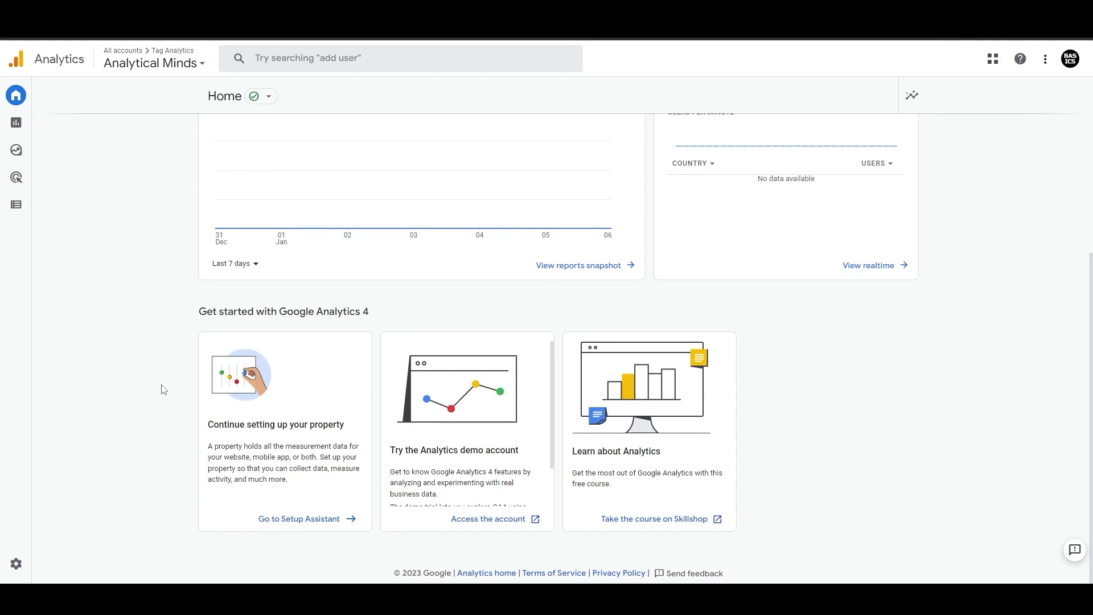
scroll(164, 389, up, 1)
scroll(164, 389, up, 1)
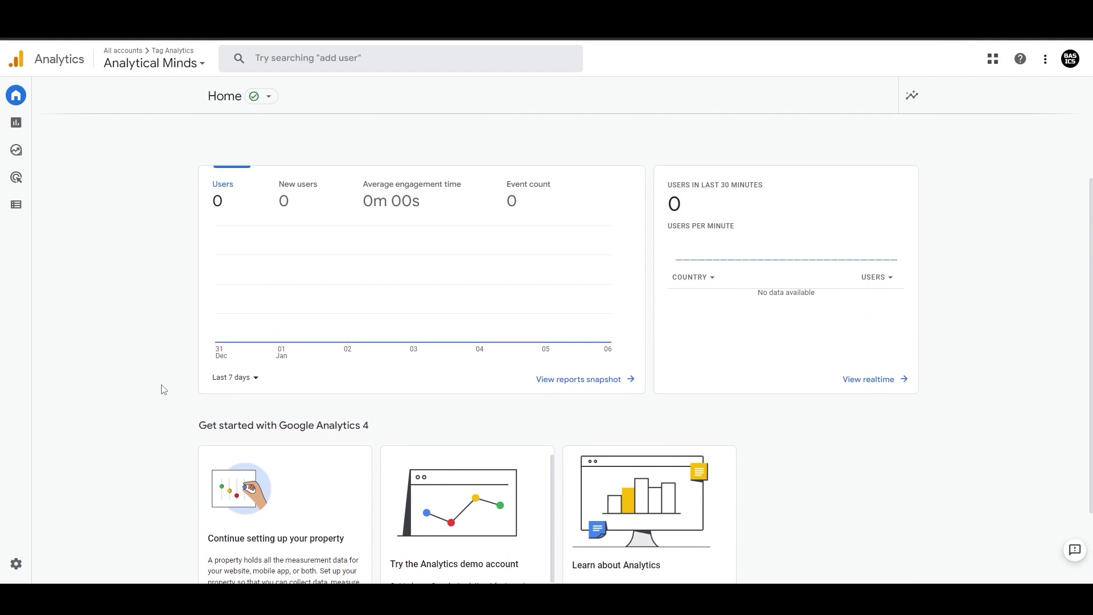
scroll(164, 390, up, 1)
scroll(163, 390, up, 1)
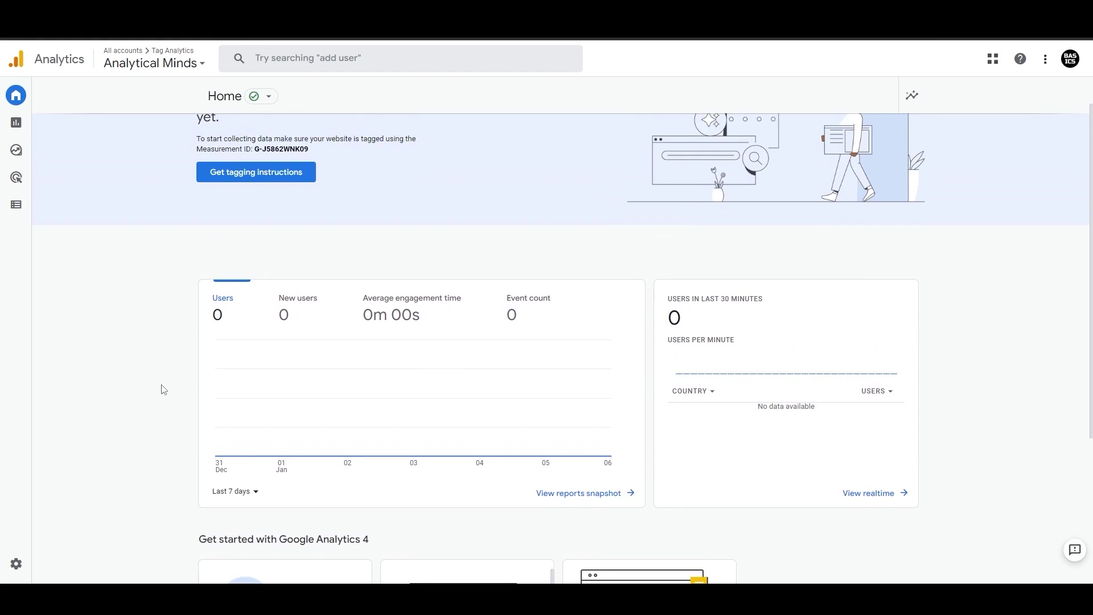
scroll(164, 389, up, 1)
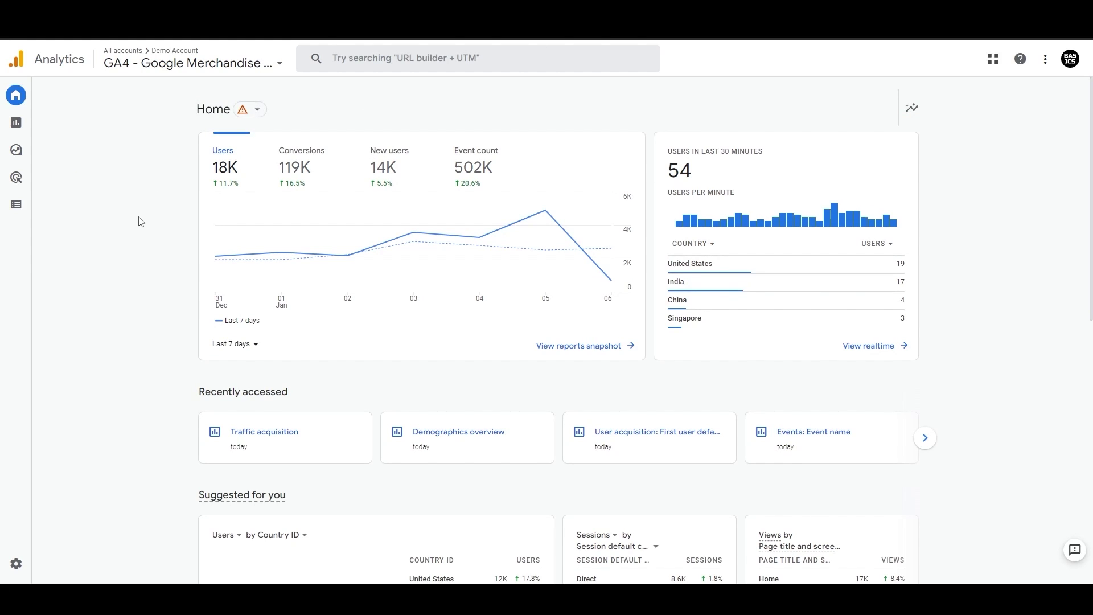
click(261, 116)
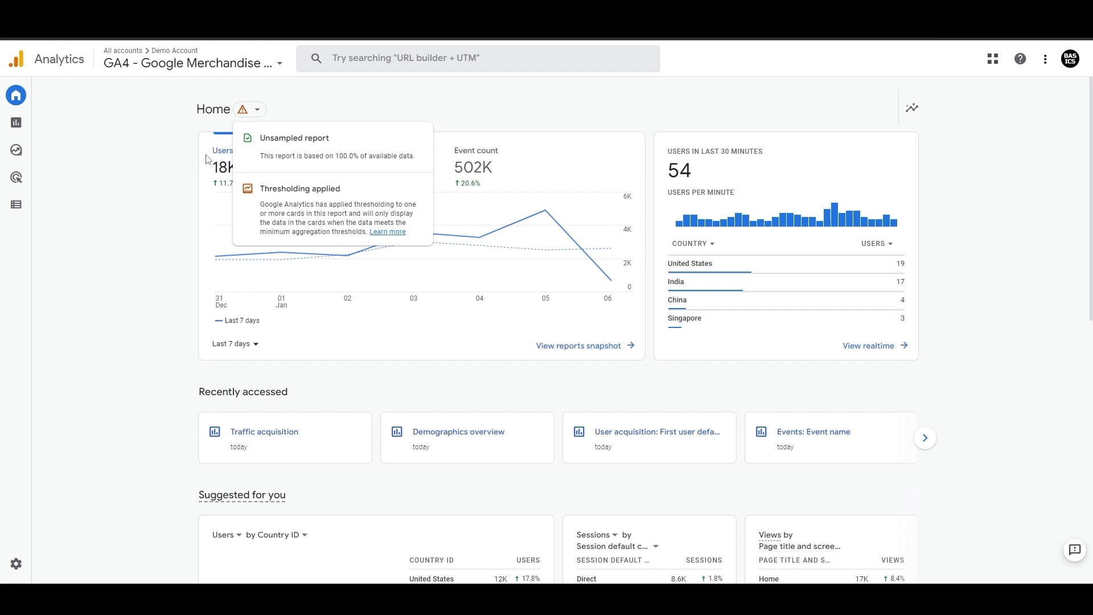
click(188, 187)
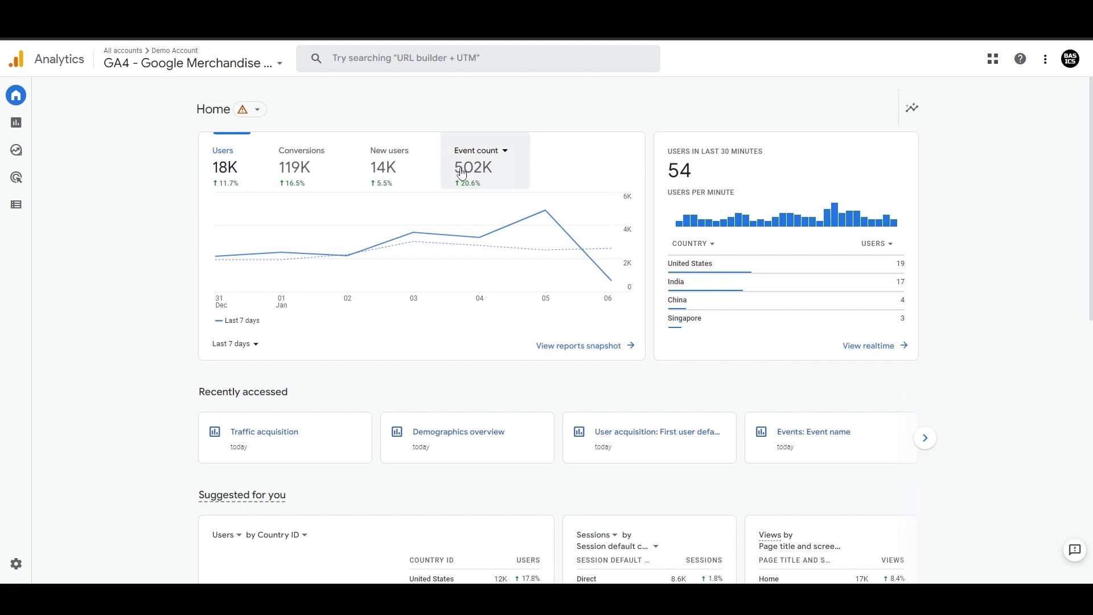
Swap the summary metrics to Ecommerce > Checkouts and Revenue > Total revenue.
click(410, 158)
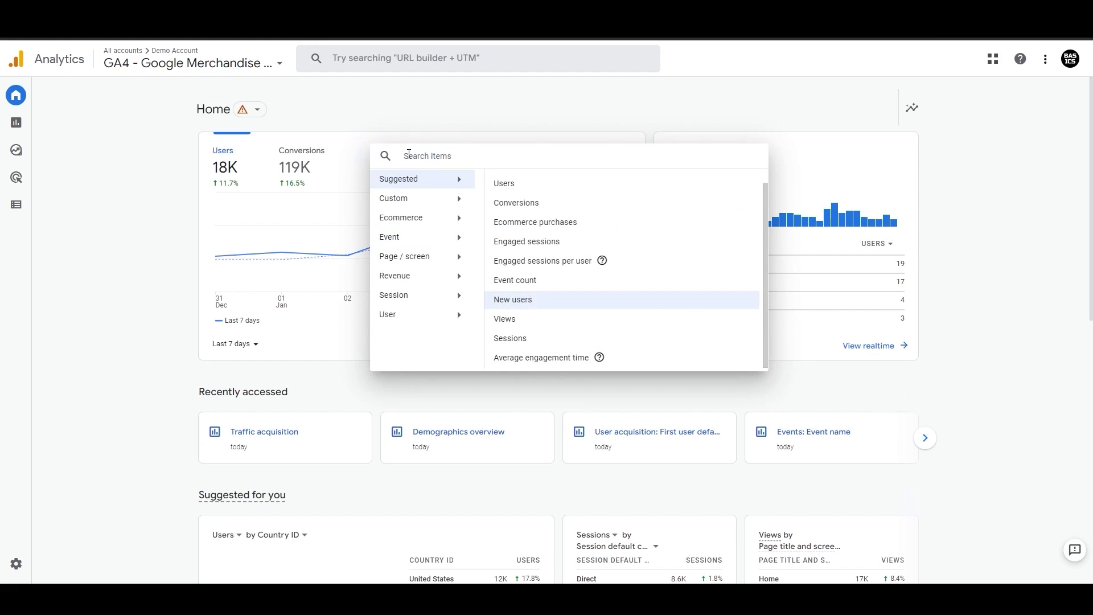
click(428, 221)
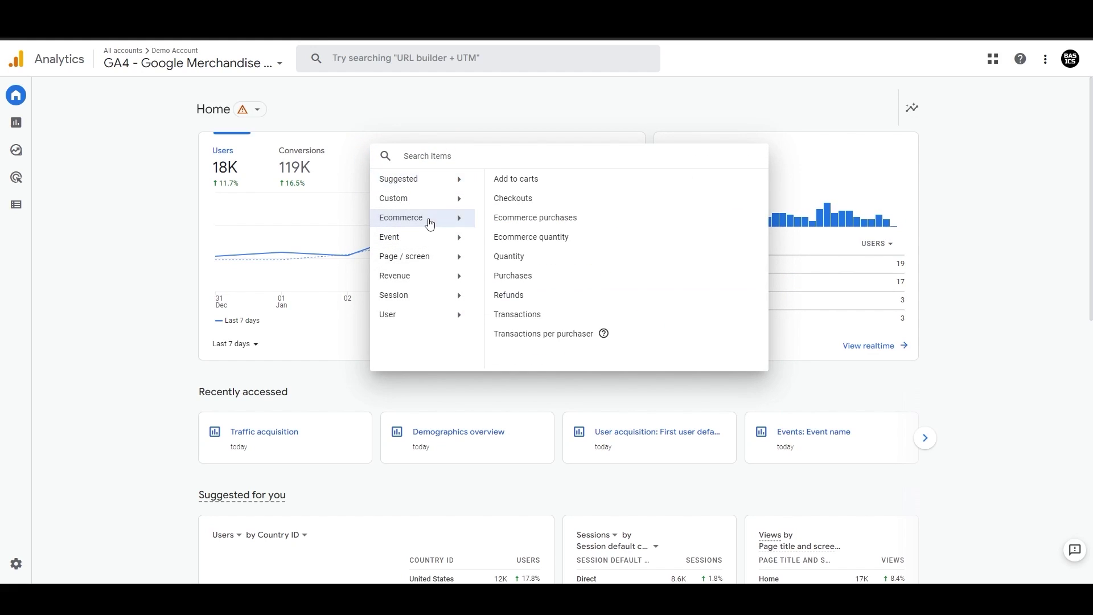
click(525, 199)
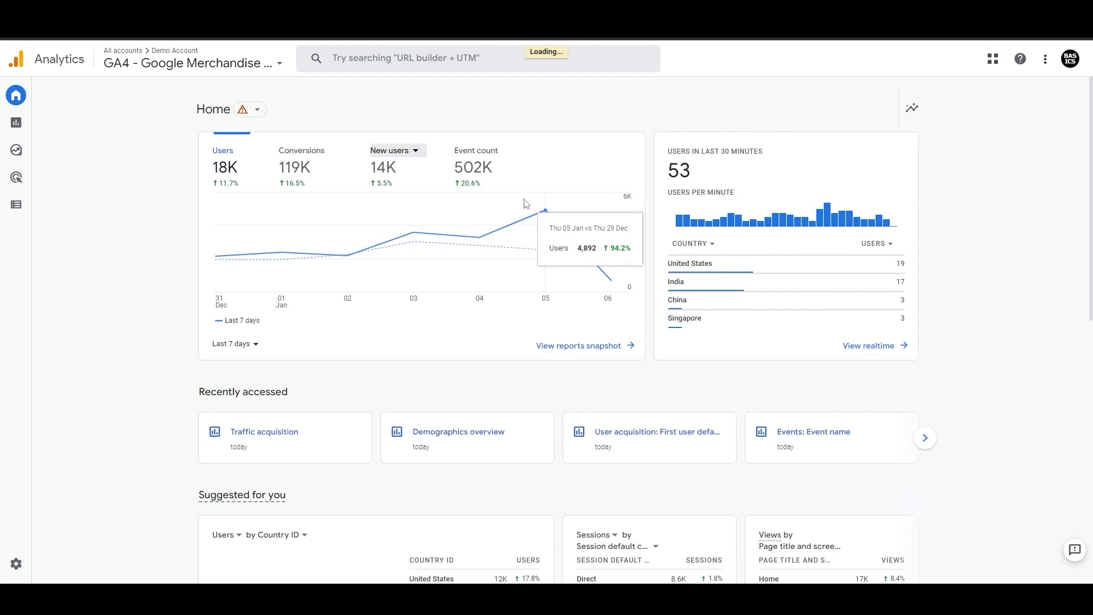
click(508, 159)
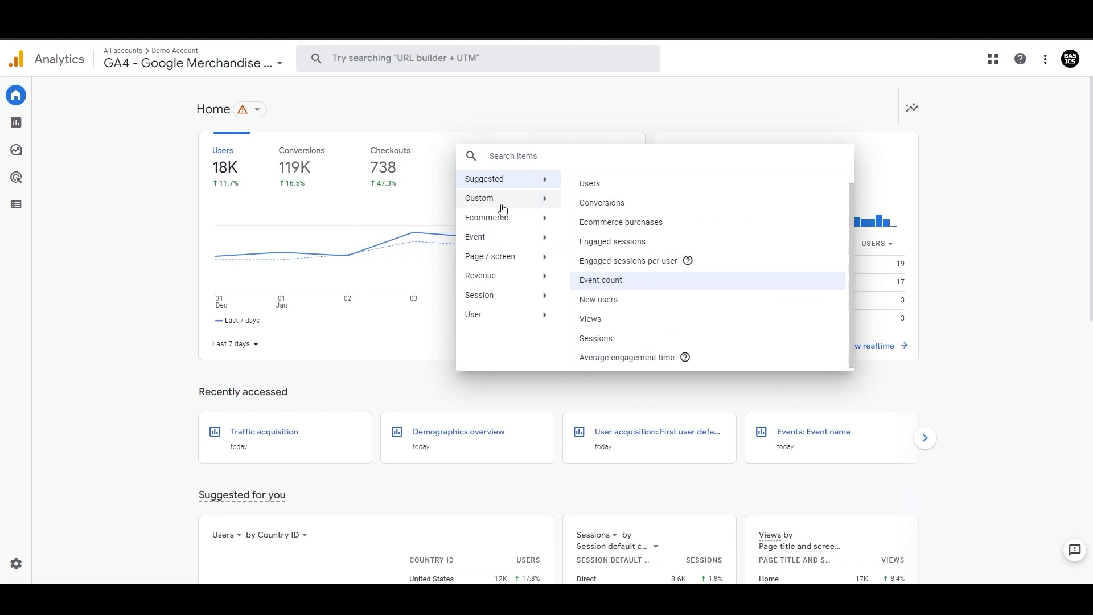
click(505, 275)
click(591, 277)
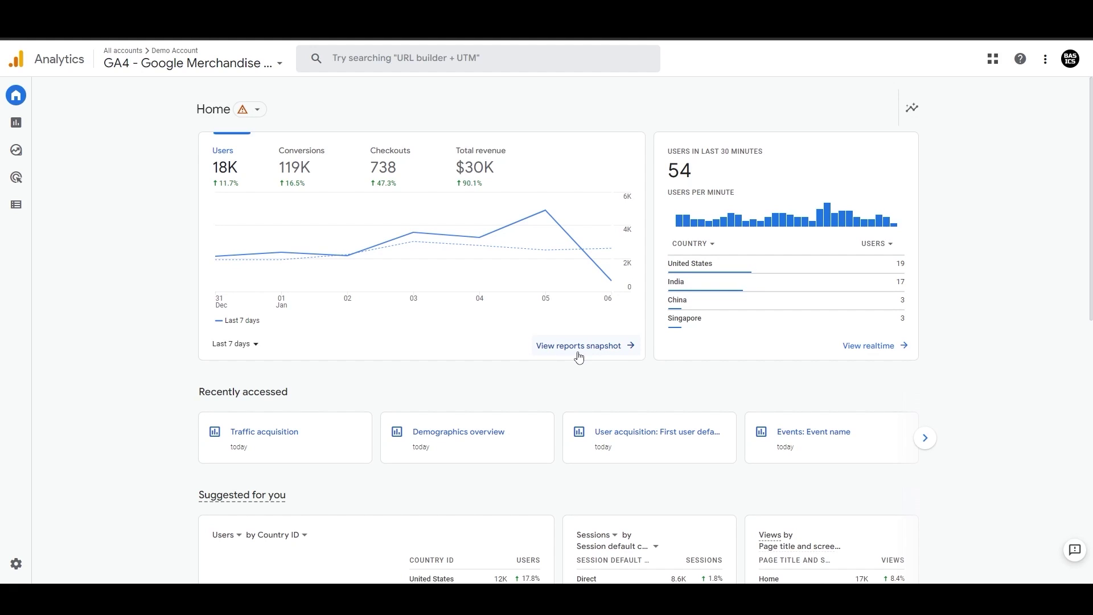
mouse_move(24, 125)
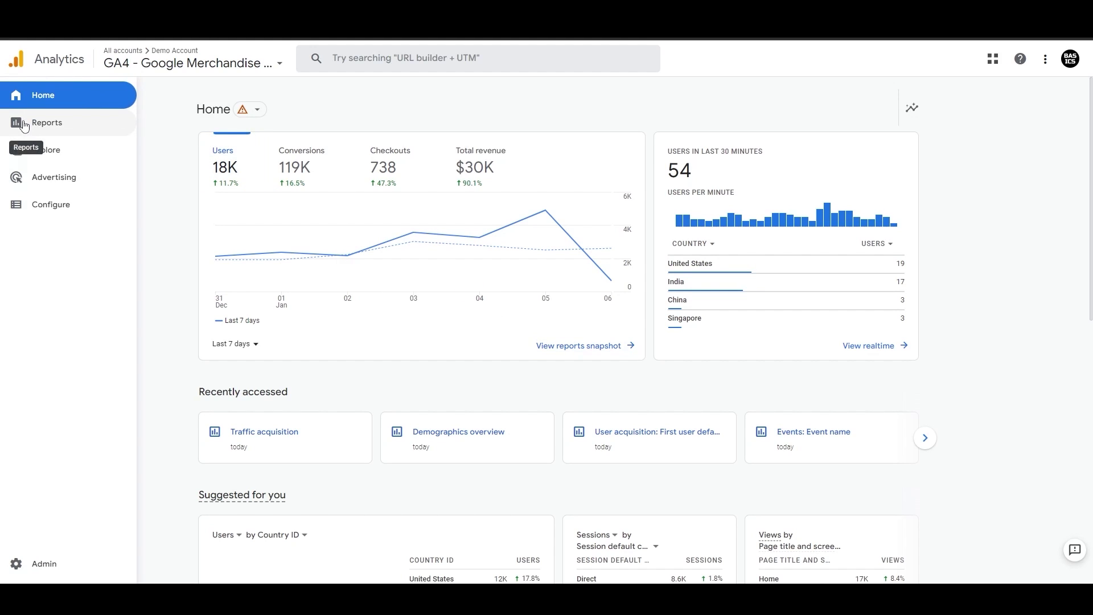
click(245, 351)
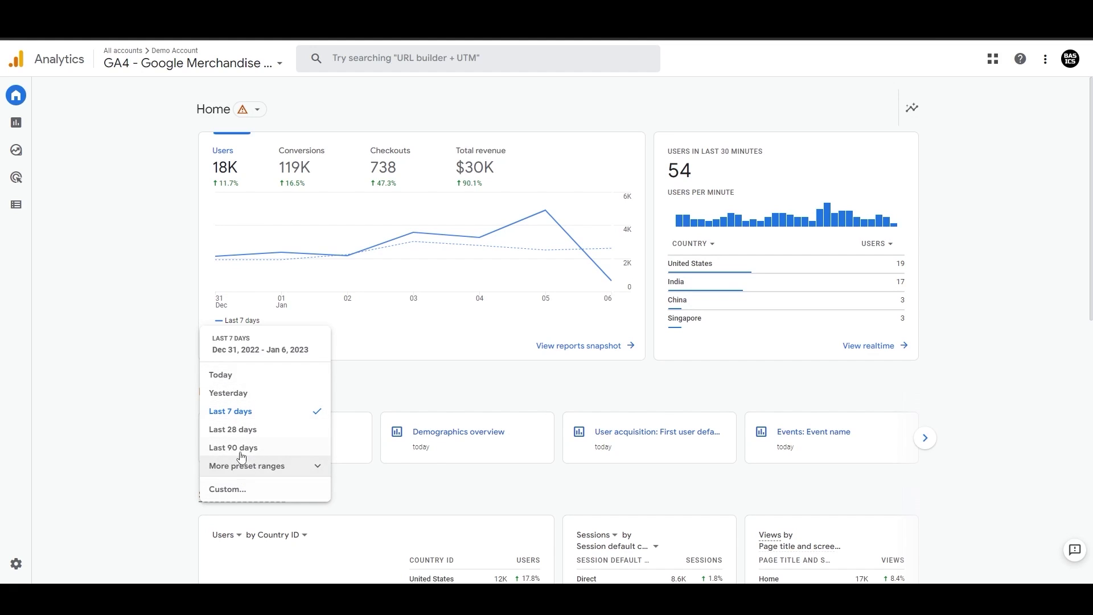
click(160, 372)
mouse_move(27, 542)
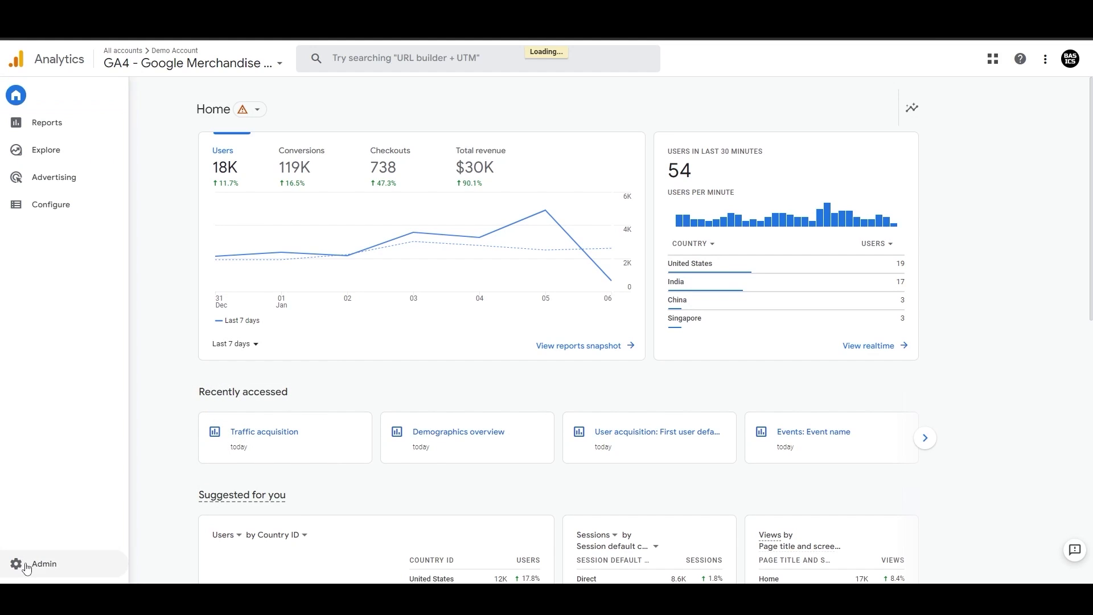
click(27, 564)
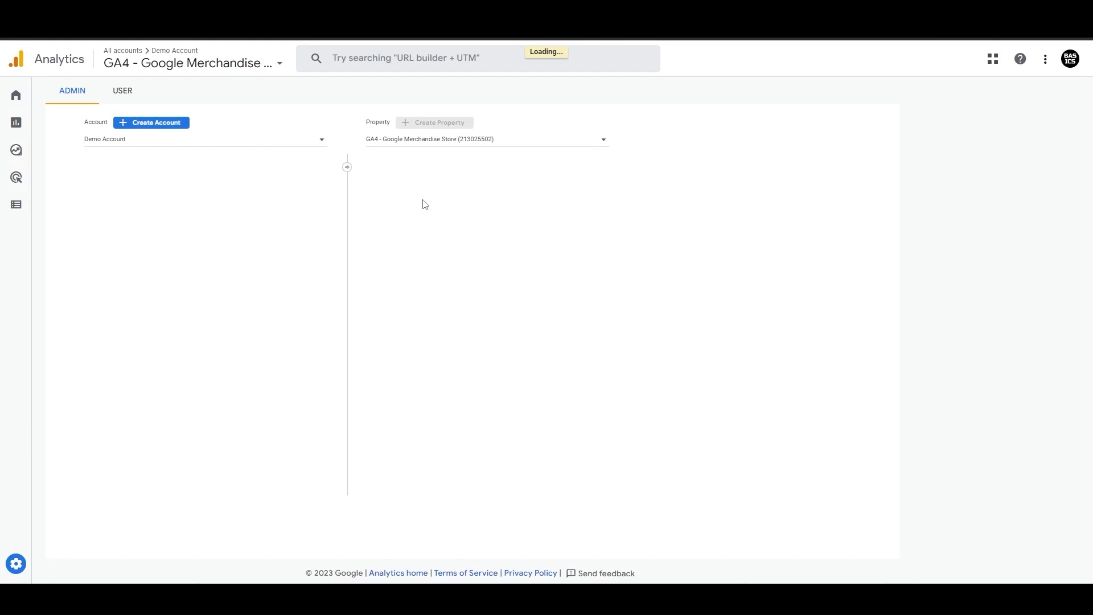
click(122, 92)
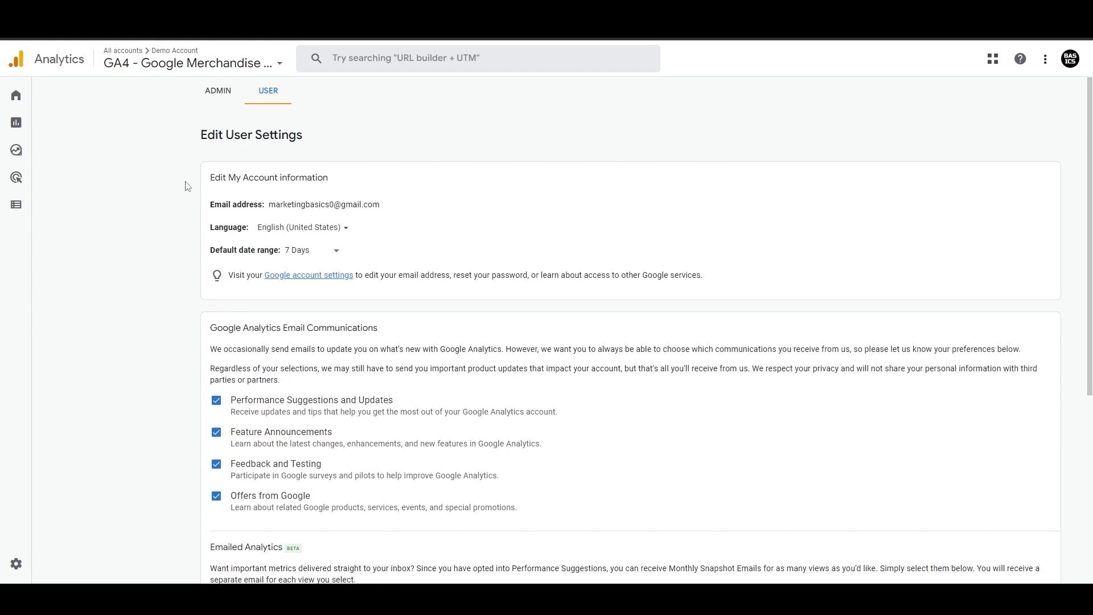
drag(210, 254, 332, 254)
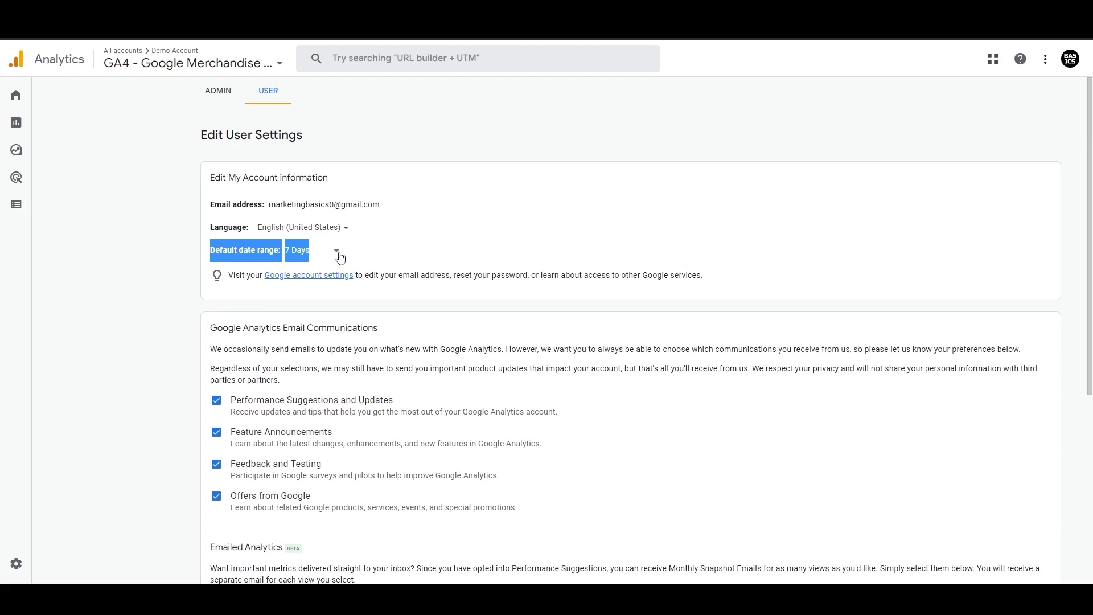
click(14, 97)
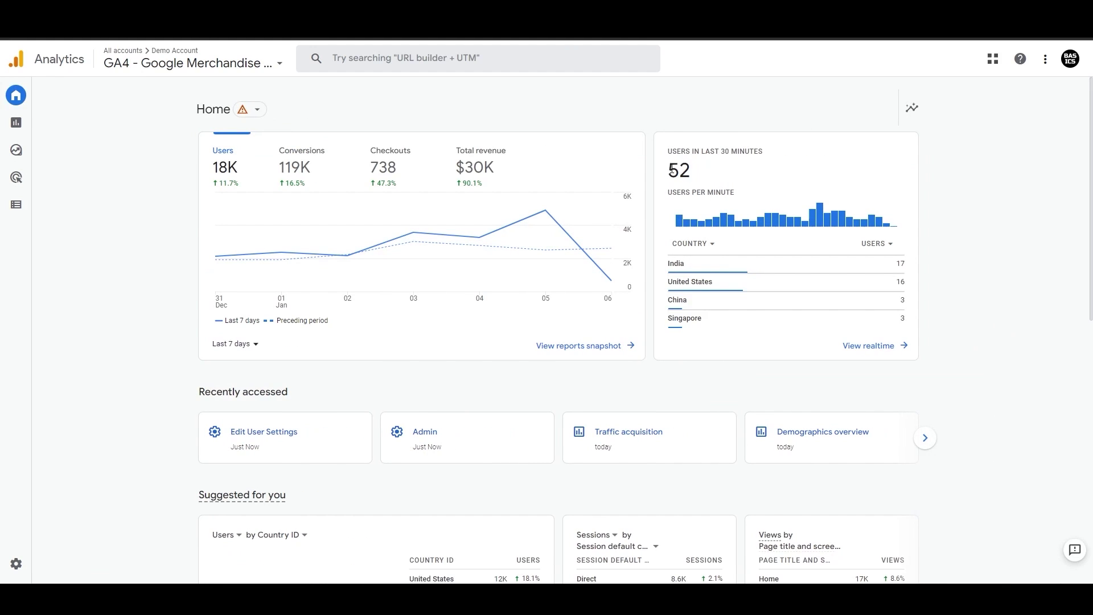
drag(666, 149, 685, 171)
click(690, 176)
drag(670, 190, 736, 194)
click(740, 199)
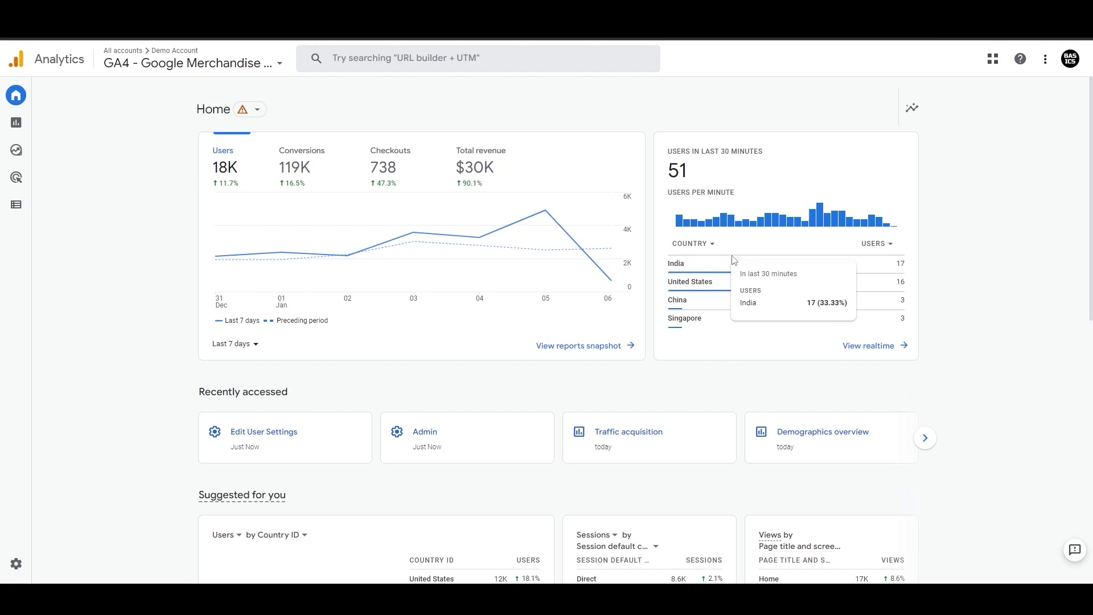
click(711, 244)
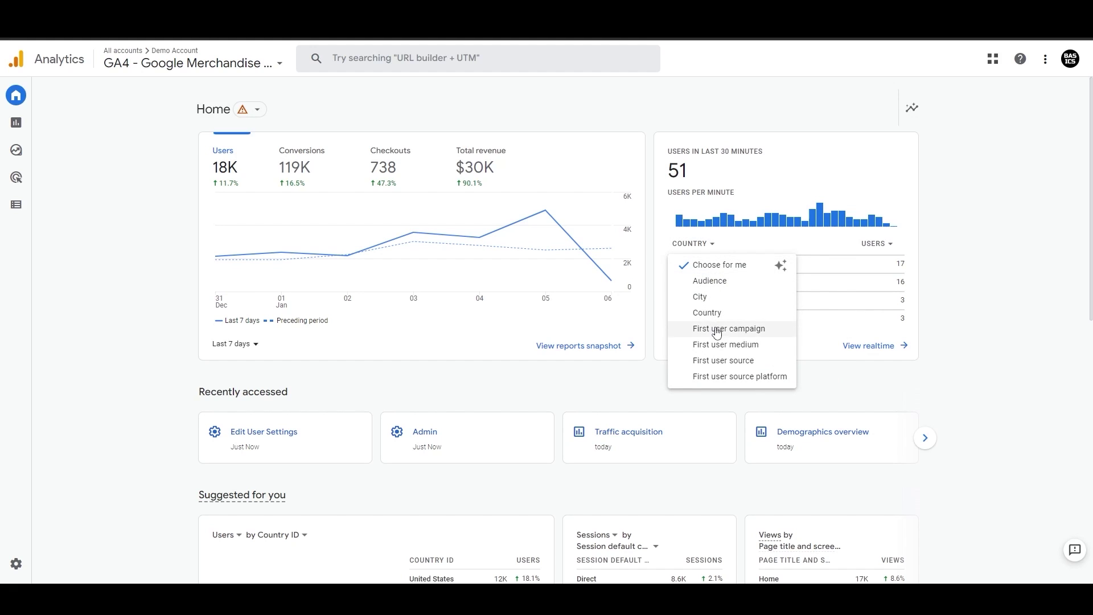
click(746, 266)
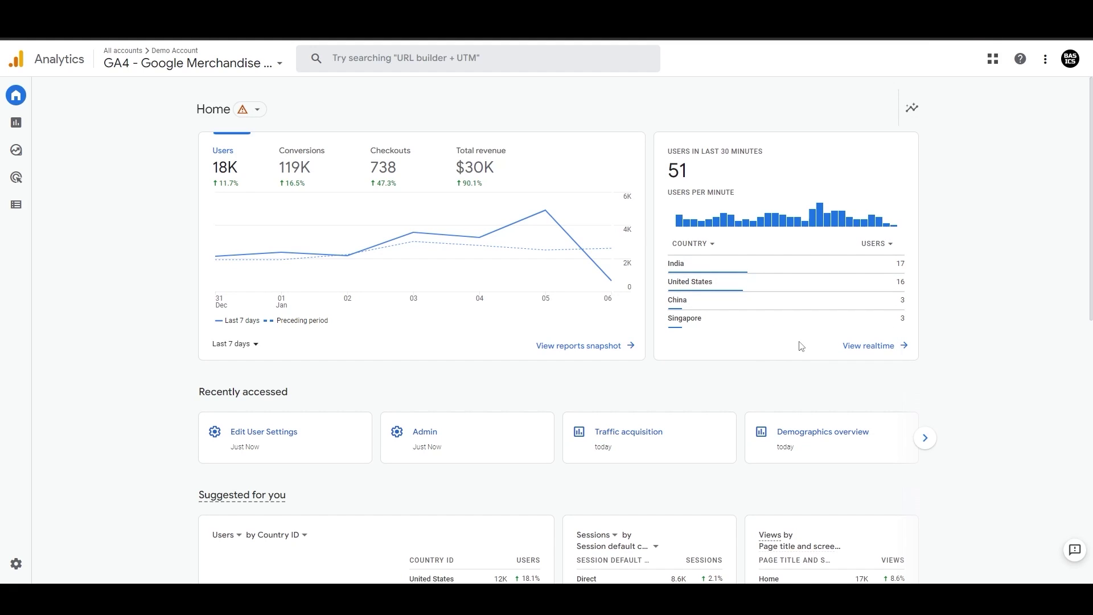
click(897, 250)
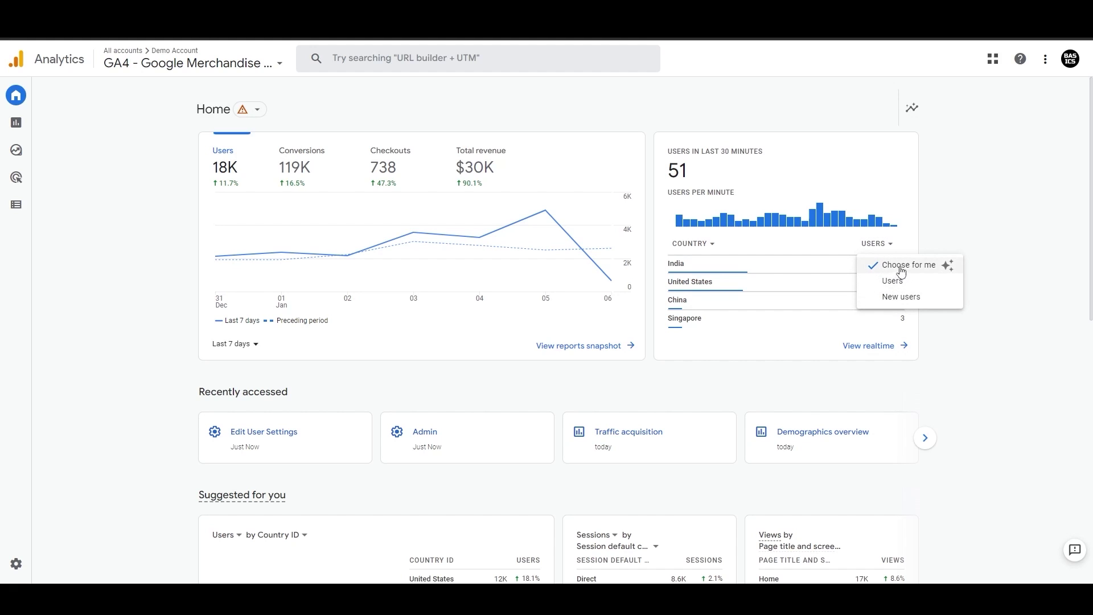
click(901, 268)
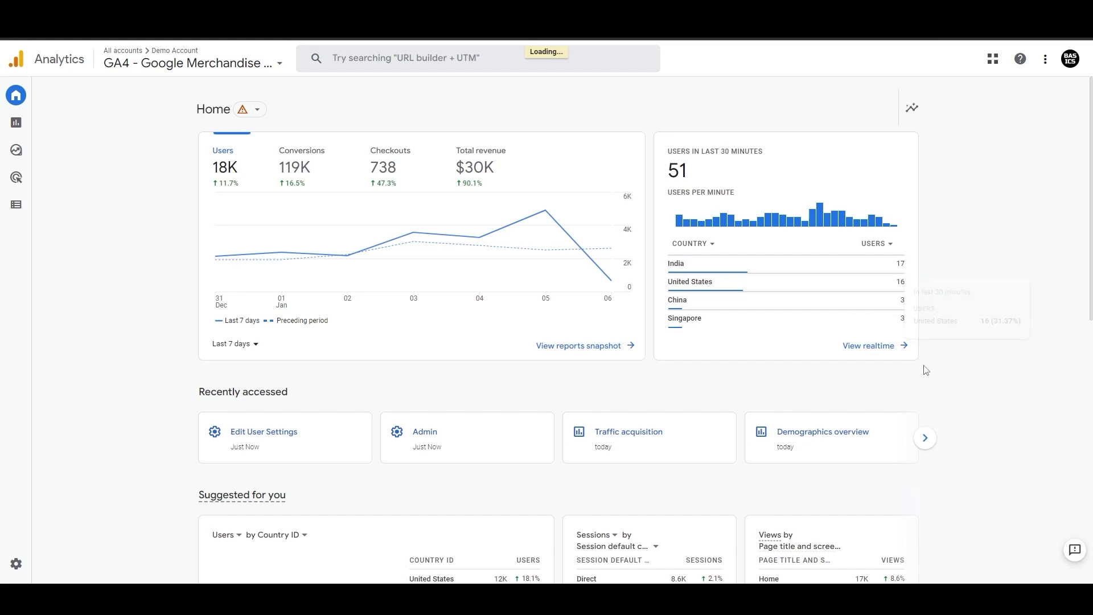
scroll(736, 370, down, 1)
scroll(199, 342, down, 1)
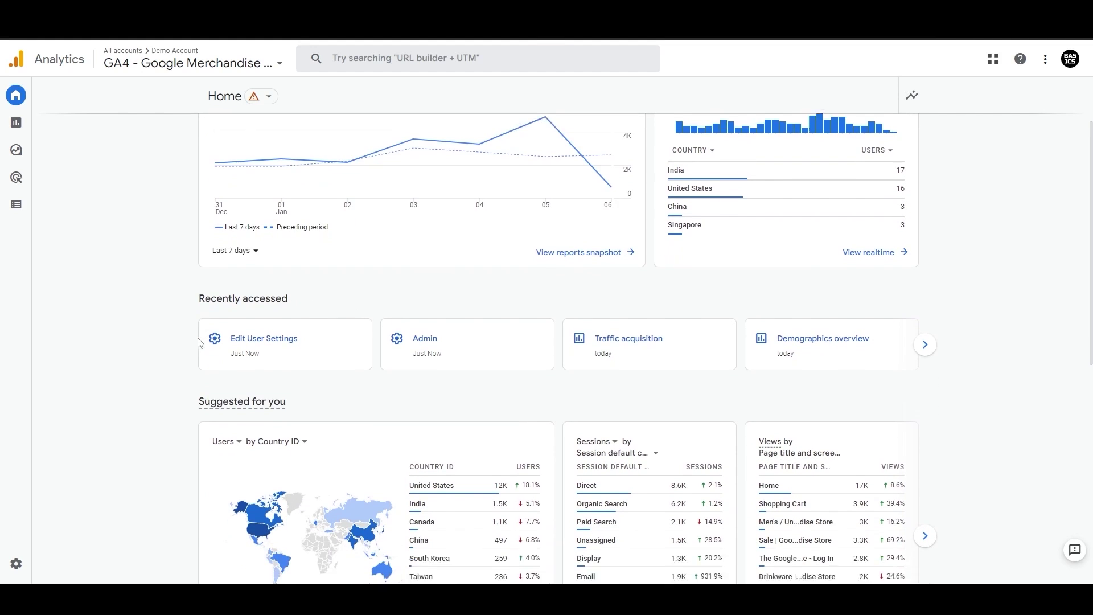
triple_click(208, 283)
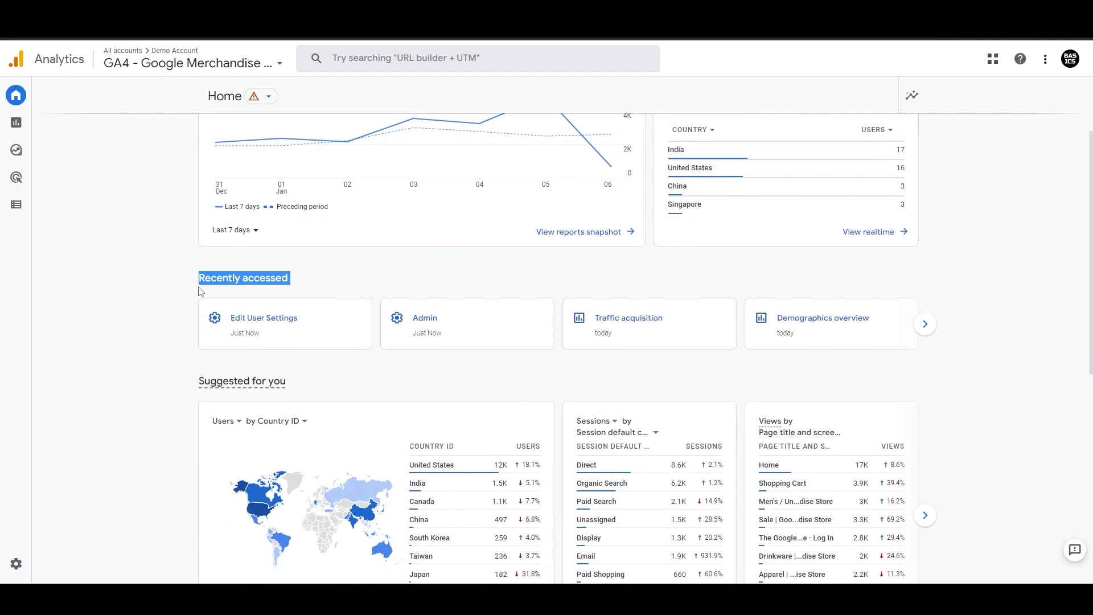
click(193, 293)
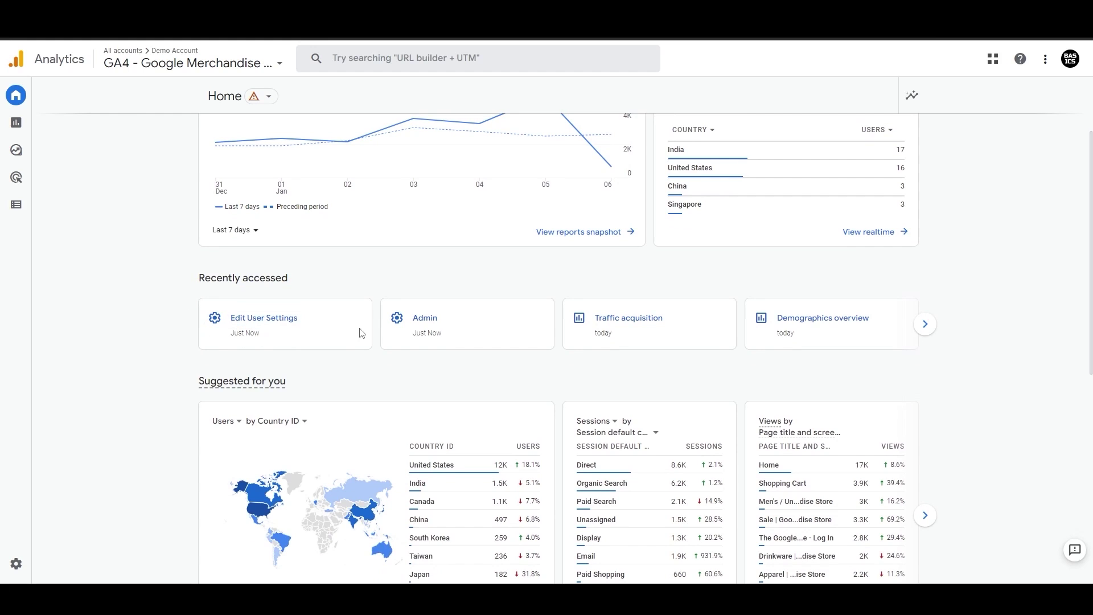
click(925, 324)
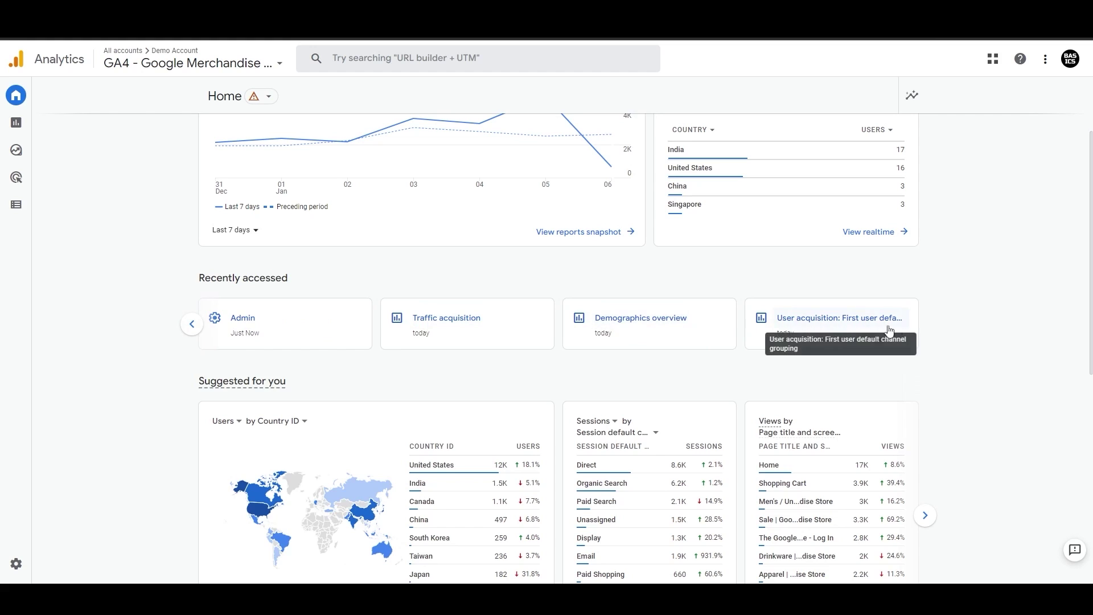
click(199, 326)
Highlight the COUNTRY ID and page title column headings in the cards, then clear the selection.
scroll(195, 350, down, 2)
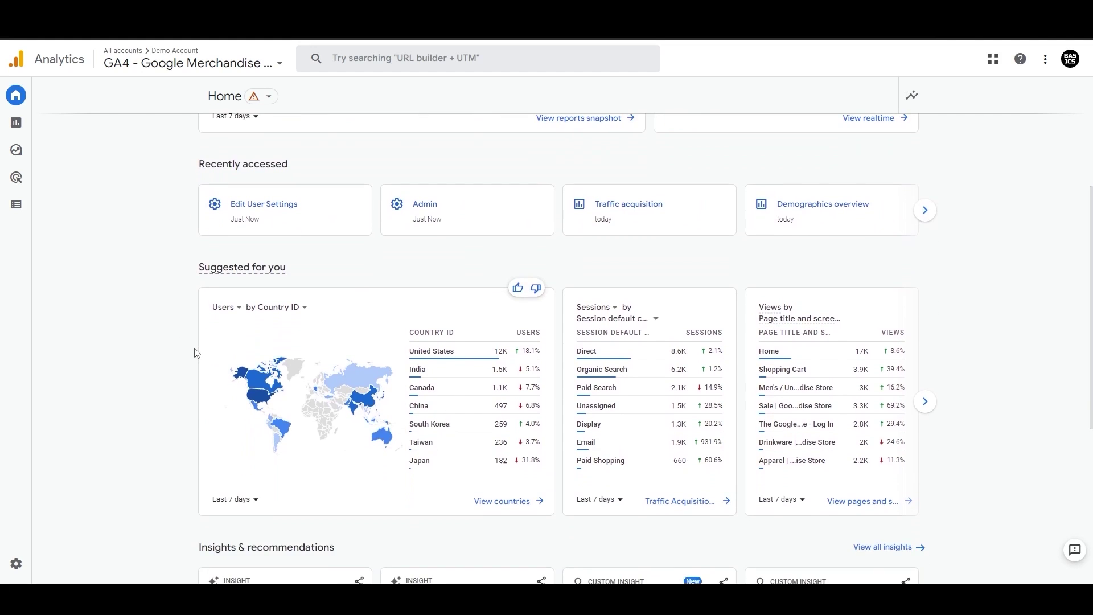
scroll(195, 353, down, 1)
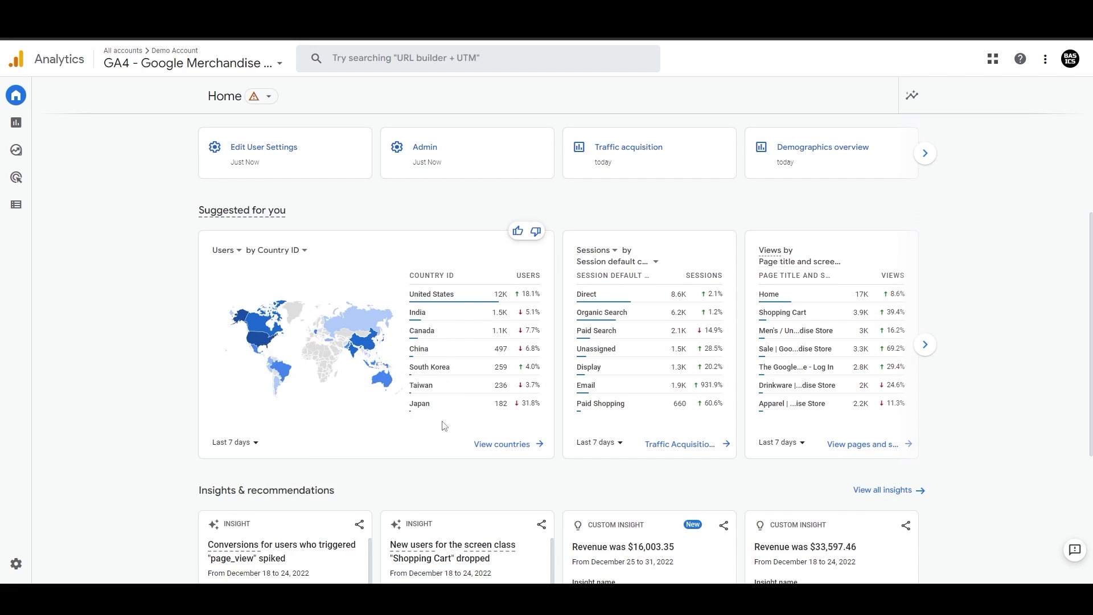
triple_click(416, 275)
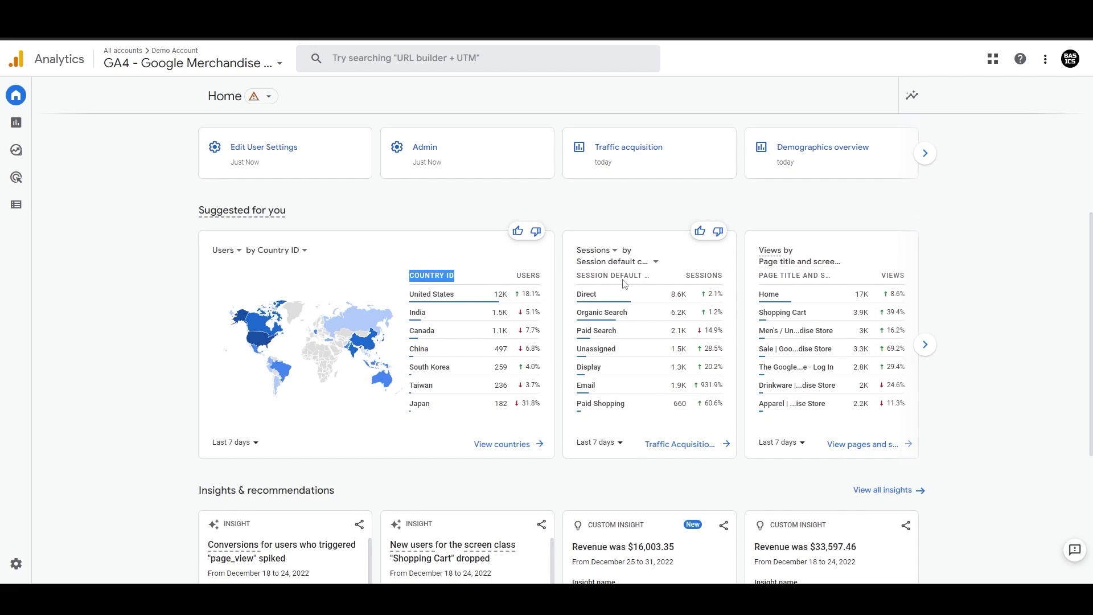
triple_click(585, 278)
drag(775, 275, 807, 276)
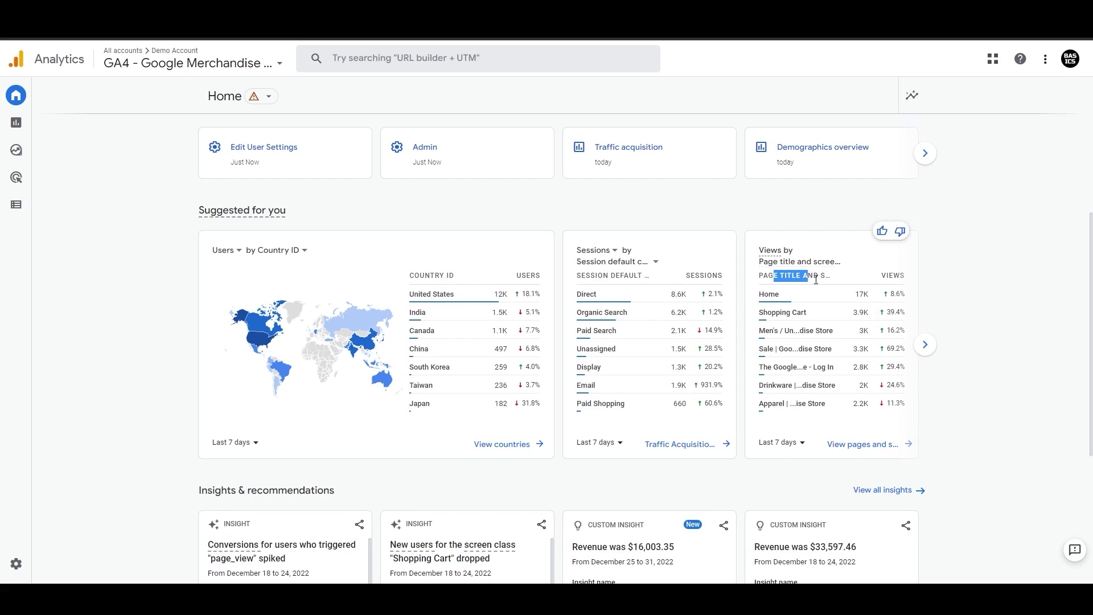
click(931, 318)
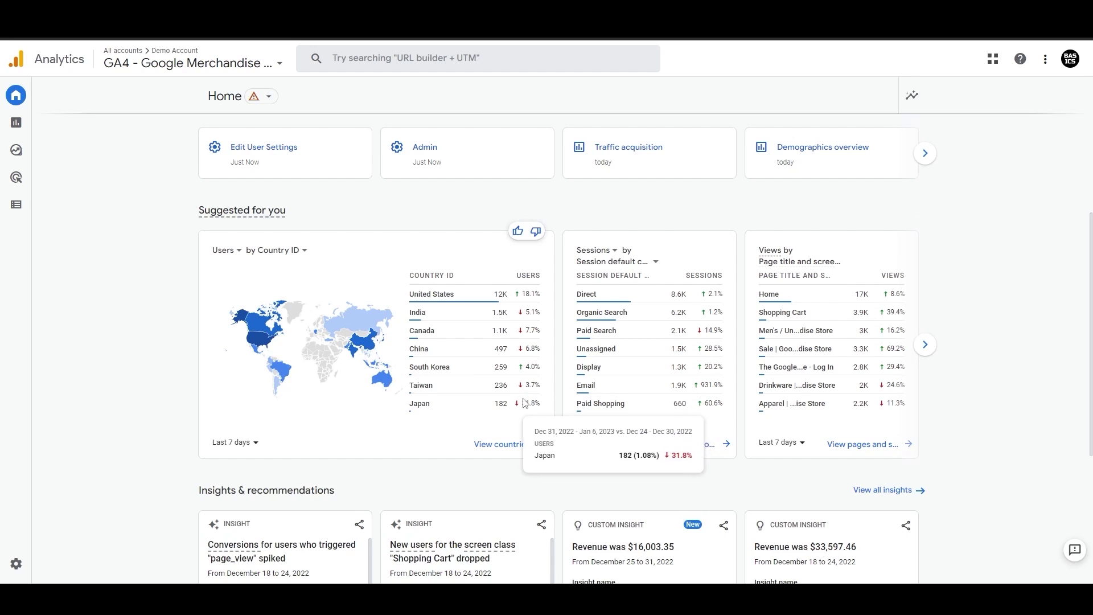
Advance the Suggested for you carousel to the next set of cards.
mouse_move(532, 294)
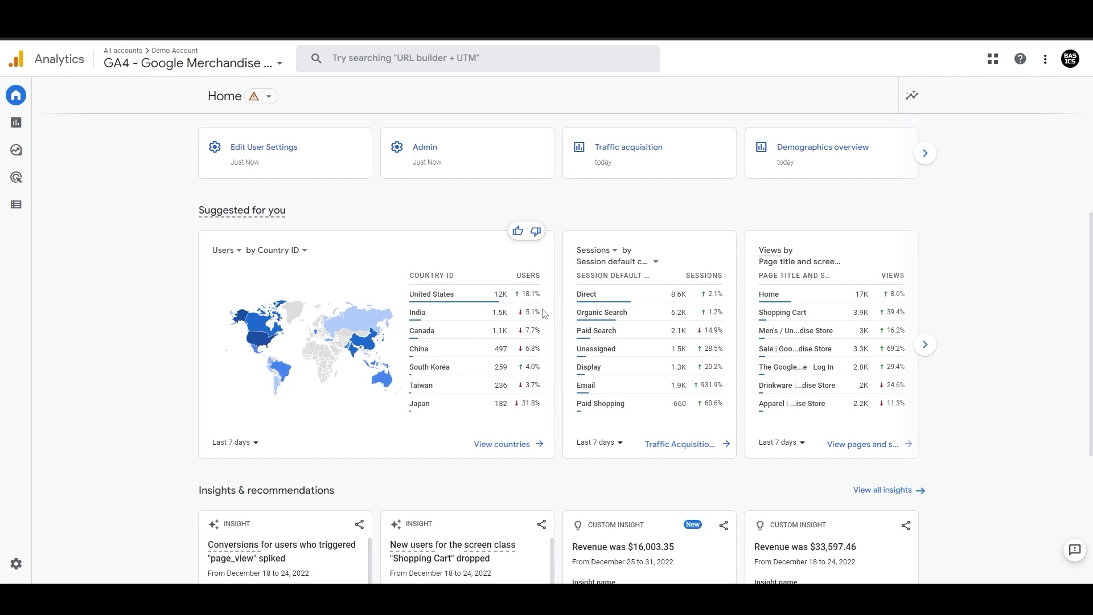
scroll(544, 322, down, 1)
scroll(544, 321, up, 1)
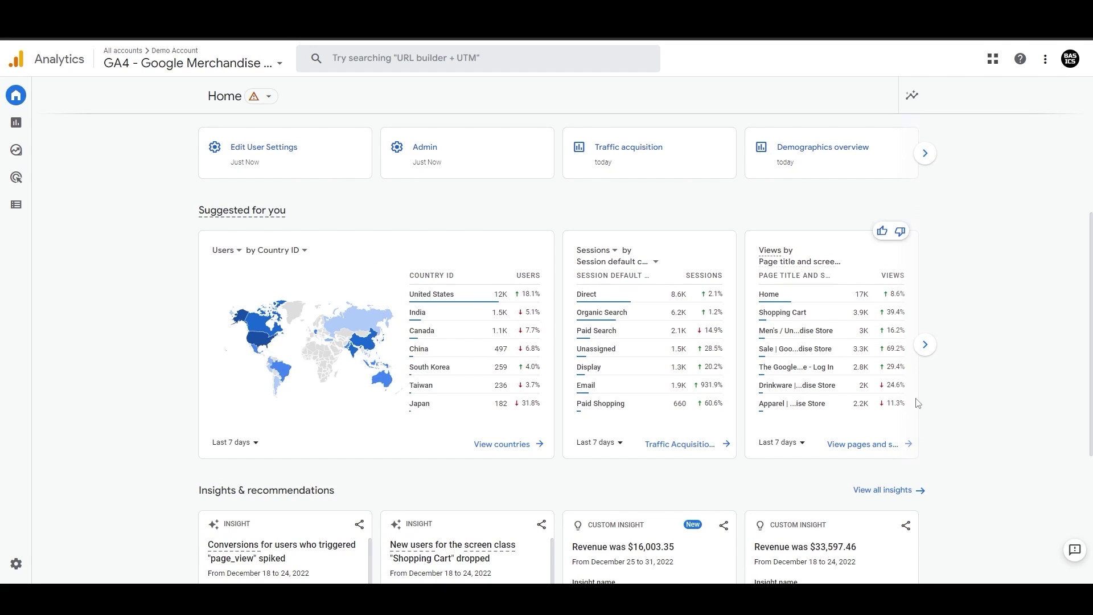
click(924, 347)
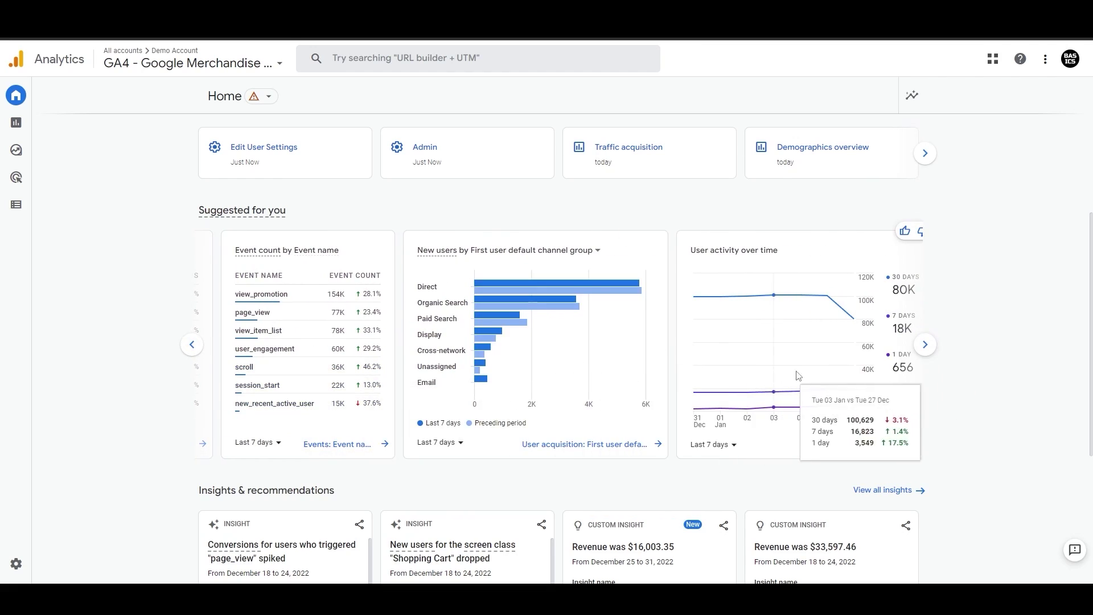
Scroll down to Insights & recommendations, then highlight and clear the second insight's date range.
scroll(944, 387, down, 3)
scroll(944, 386, down, 2)
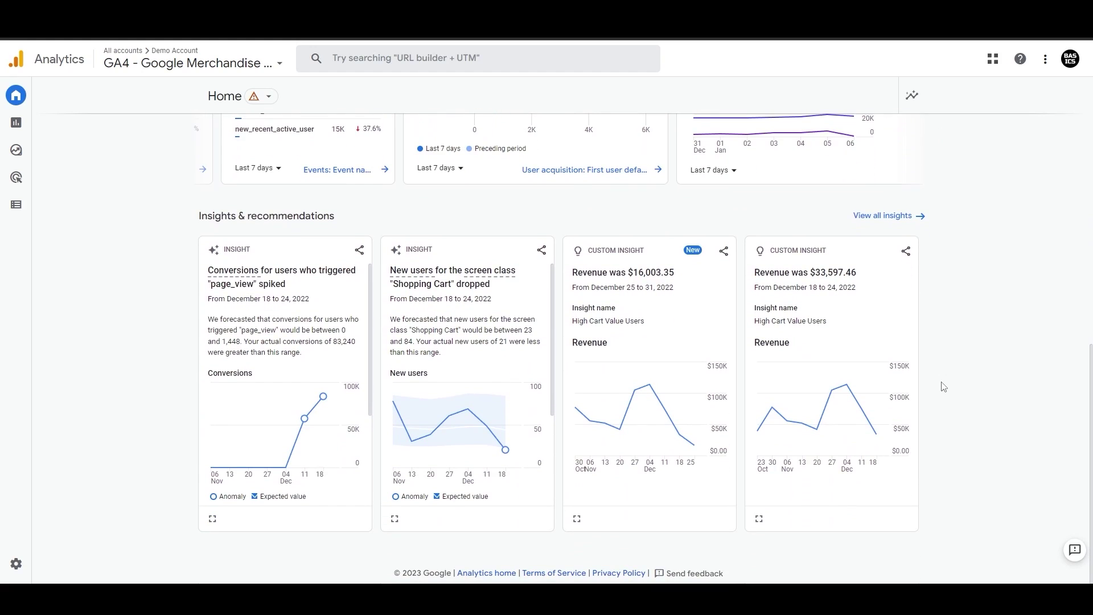
mouse_move(918, 382)
drag(391, 298, 488, 299)
mouse_move(507, 455)
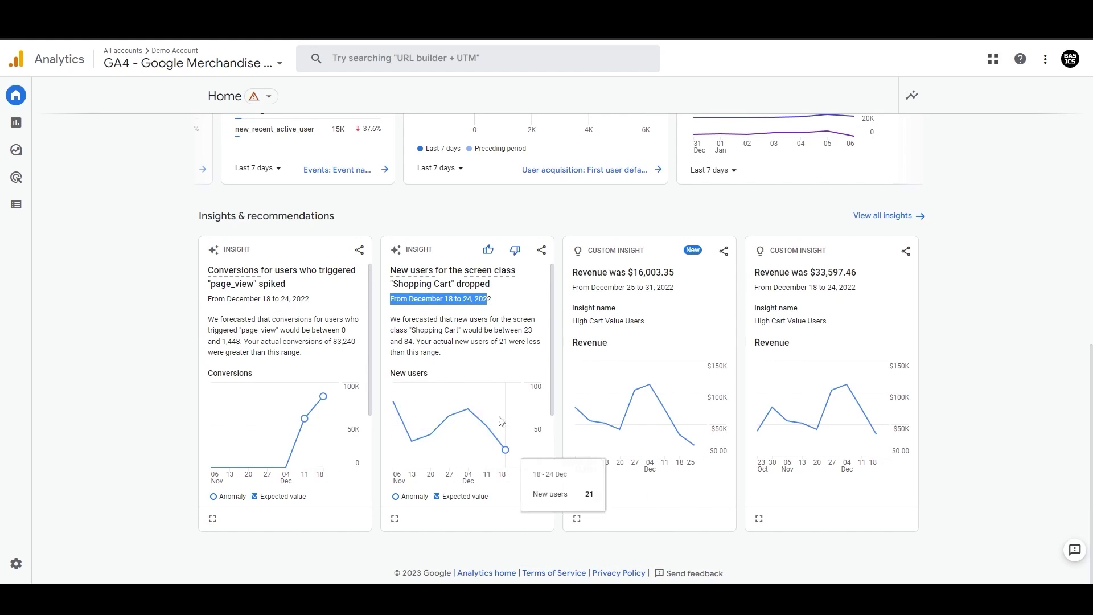
click(472, 316)
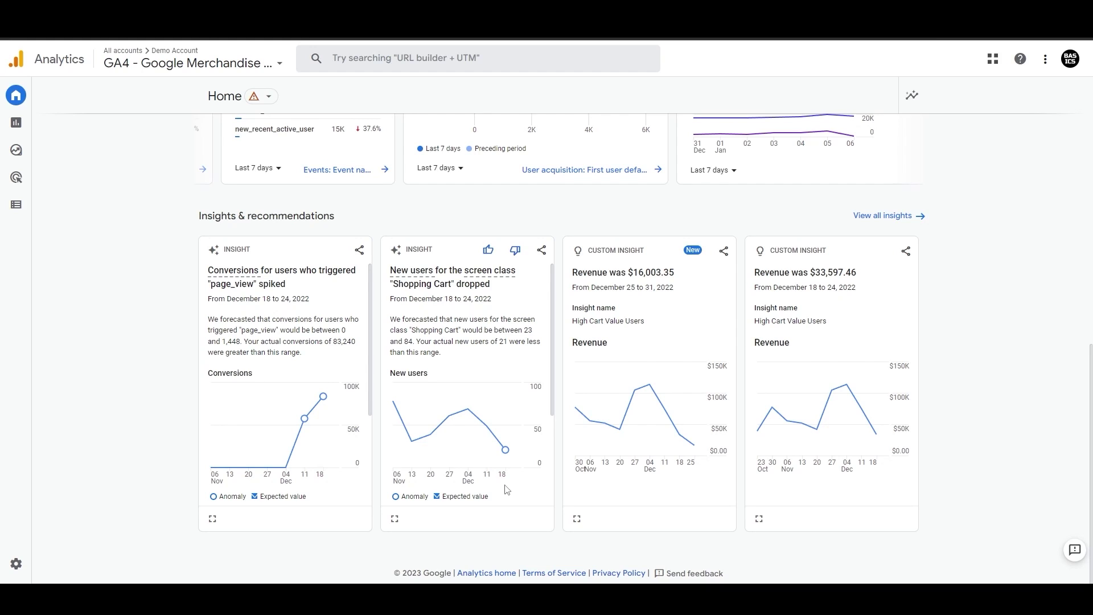
drag(390, 319, 456, 361)
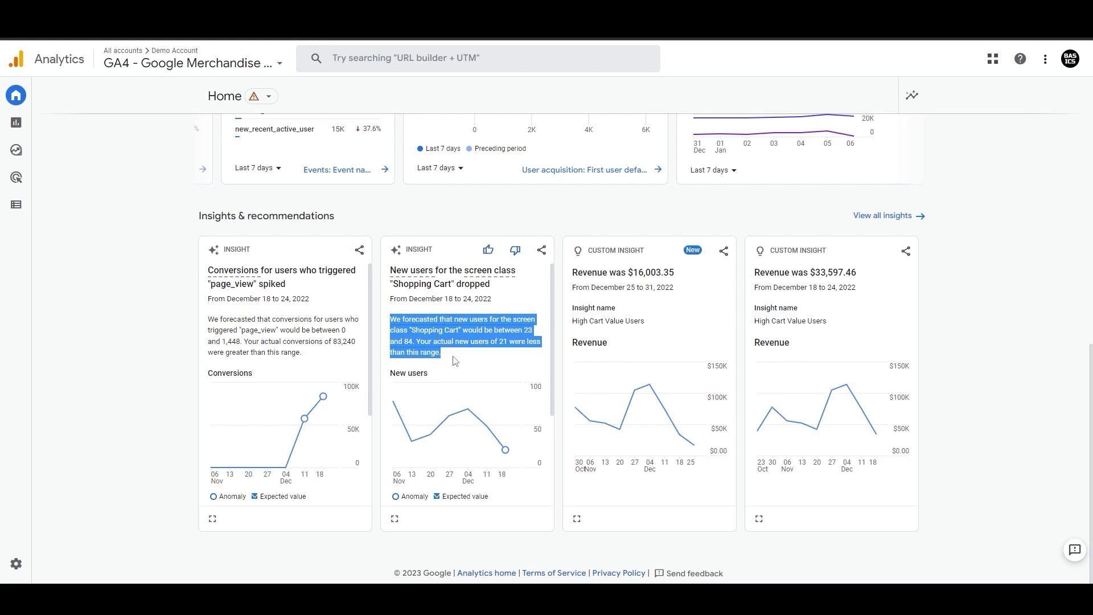
click(456, 361)
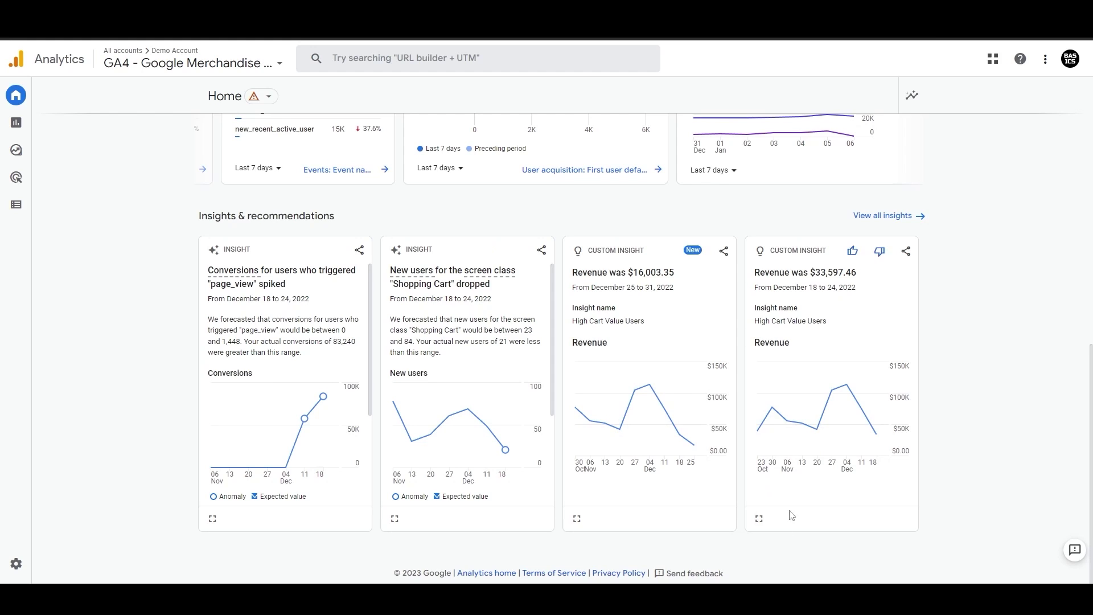
drag(771, 251, 831, 256)
click(832, 259)
click(888, 215)
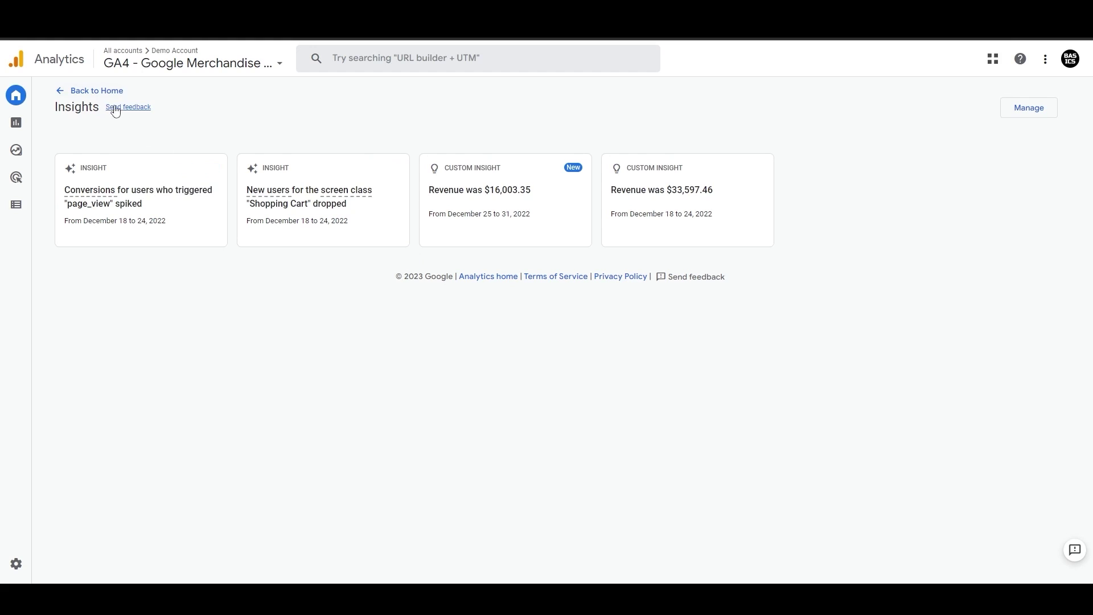
click(96, 91)
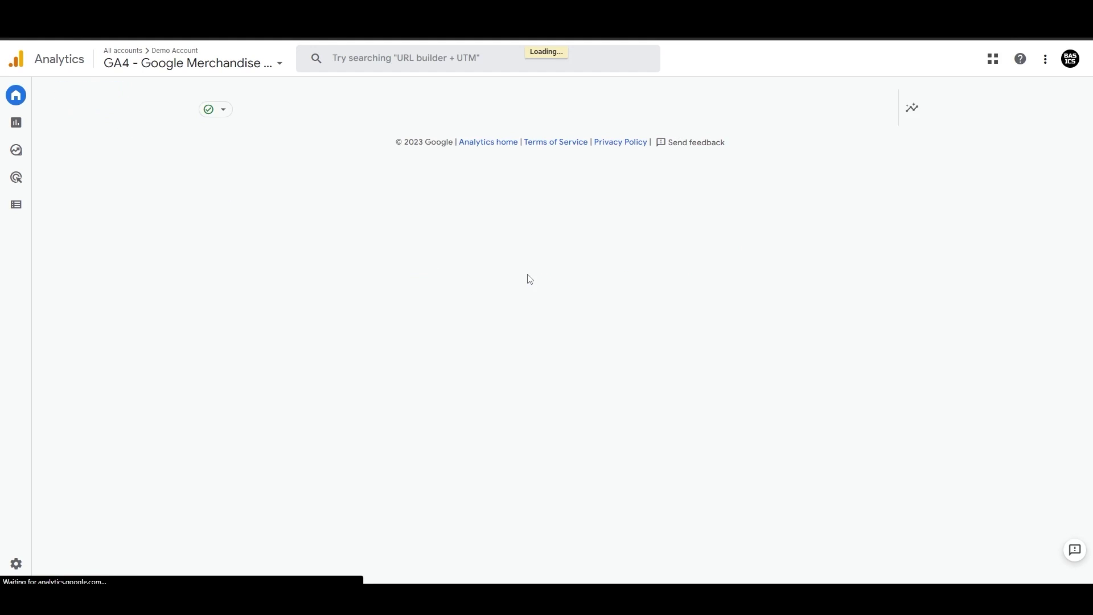
scroll(959, 530, up, 10)
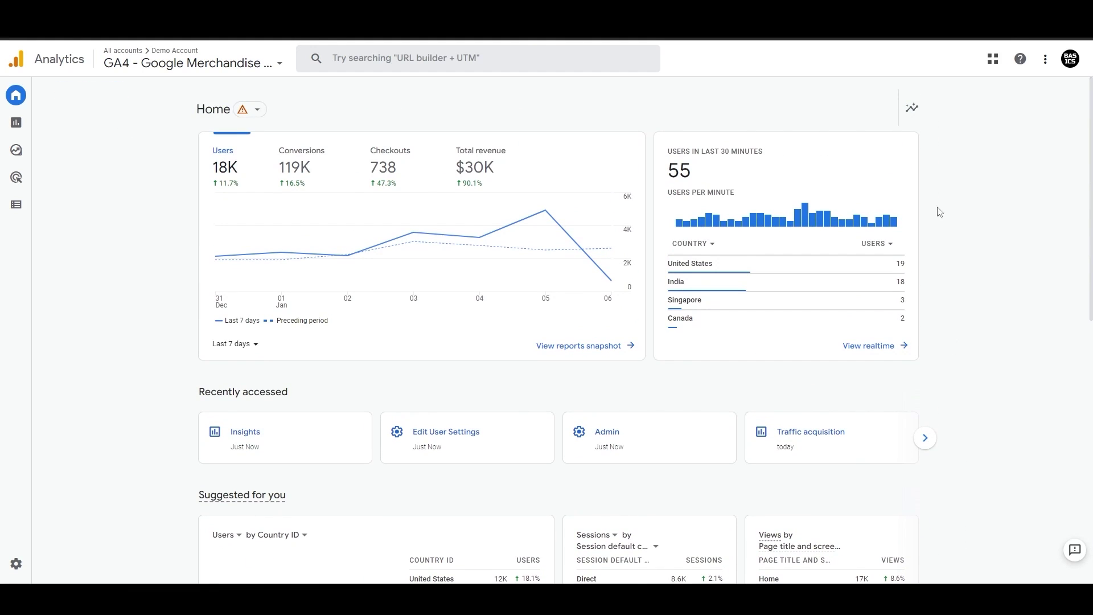
click(912, 108)
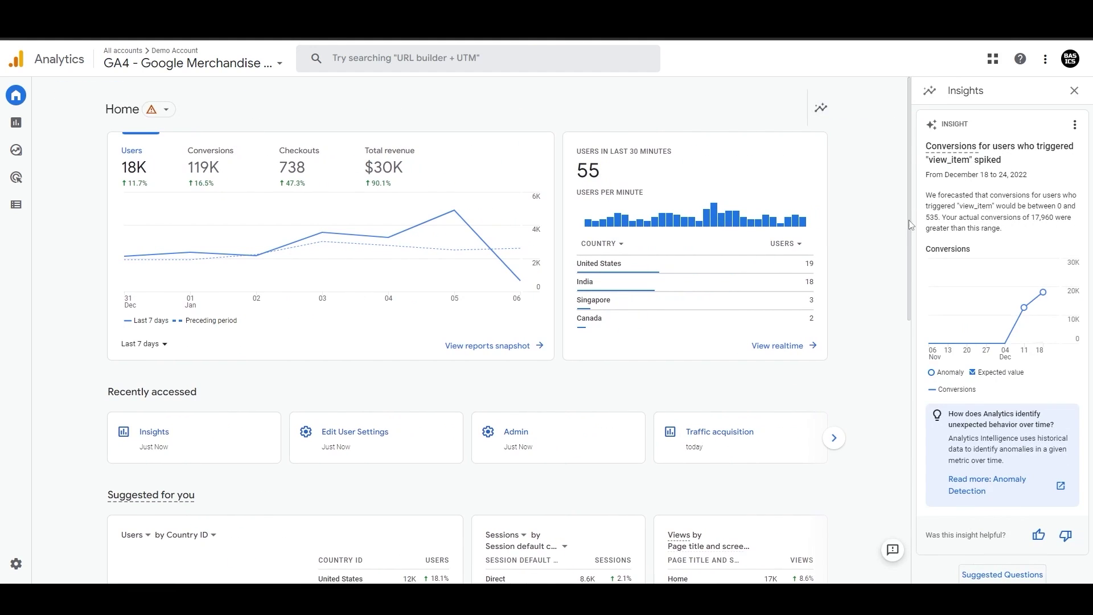
click(1075, 91)
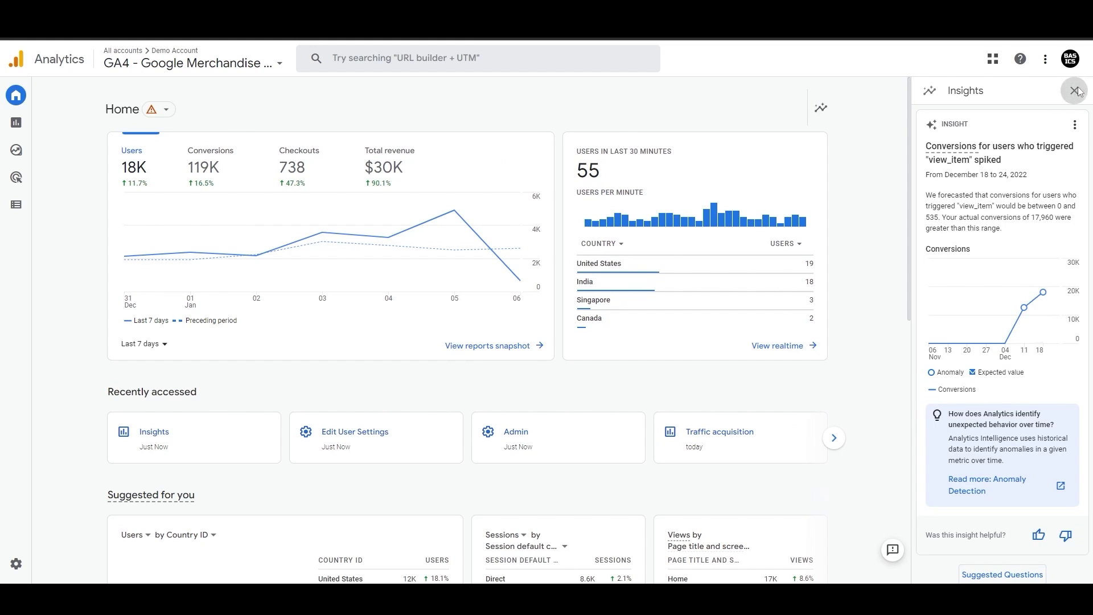